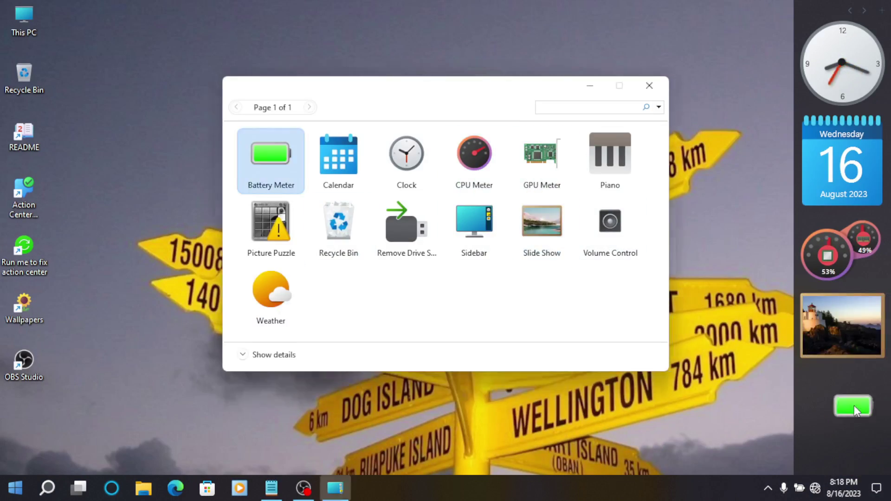
Box-select the desktop icons, then bring up the Start menu with its Productivity tiles
drag(90, 432, 721, 19)
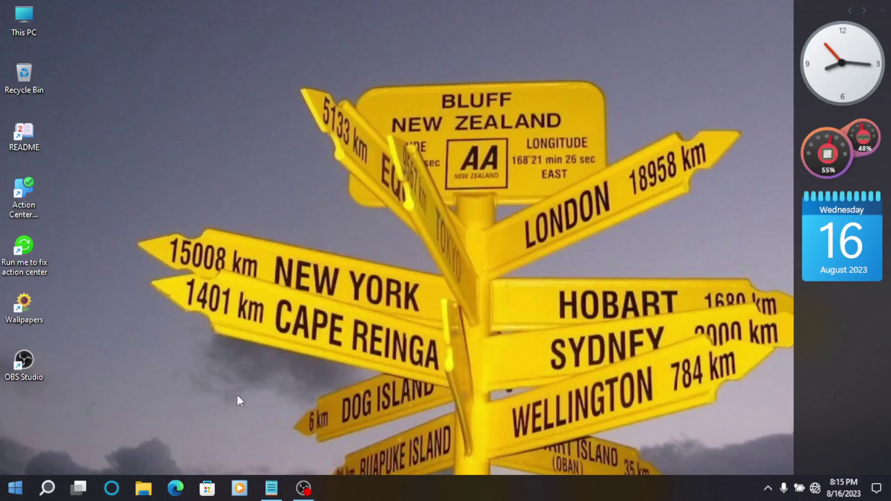
drag(107, 389, 84, 21)
click(12, 495)
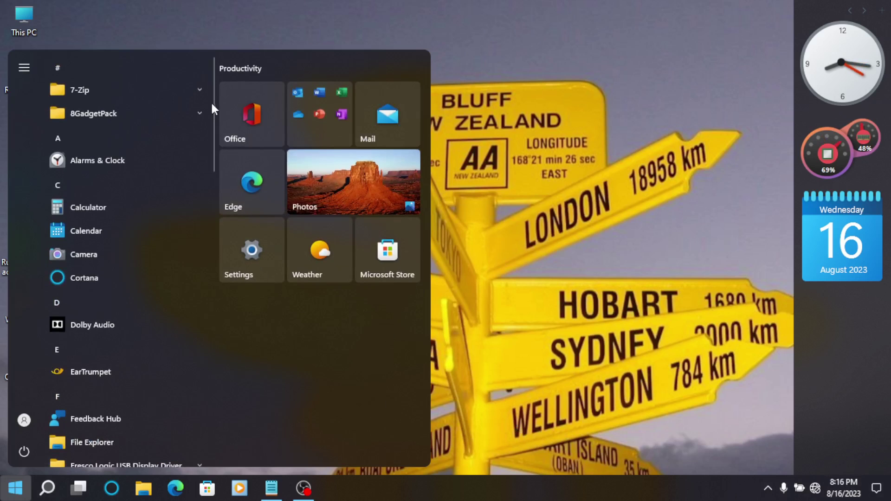
Scroll the Start app list, open and close search, then use Task View to return to Desktop 1
drag(211, 105, 218, 358)
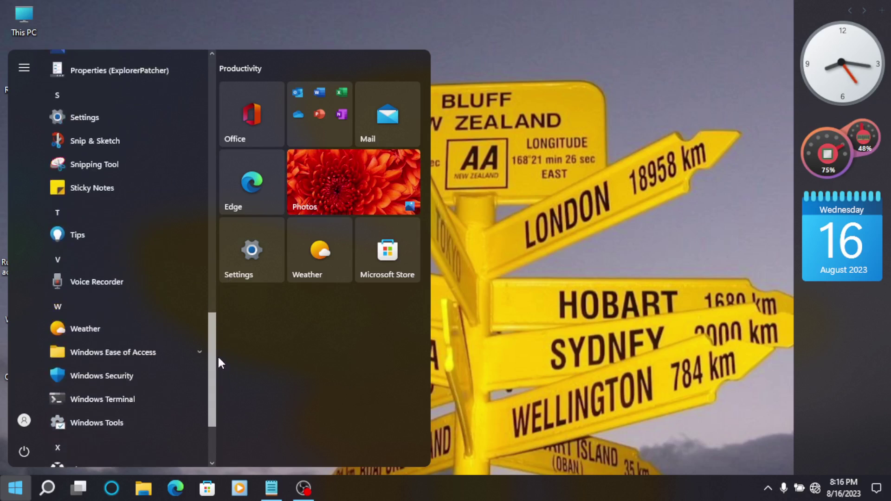
key(super+s)
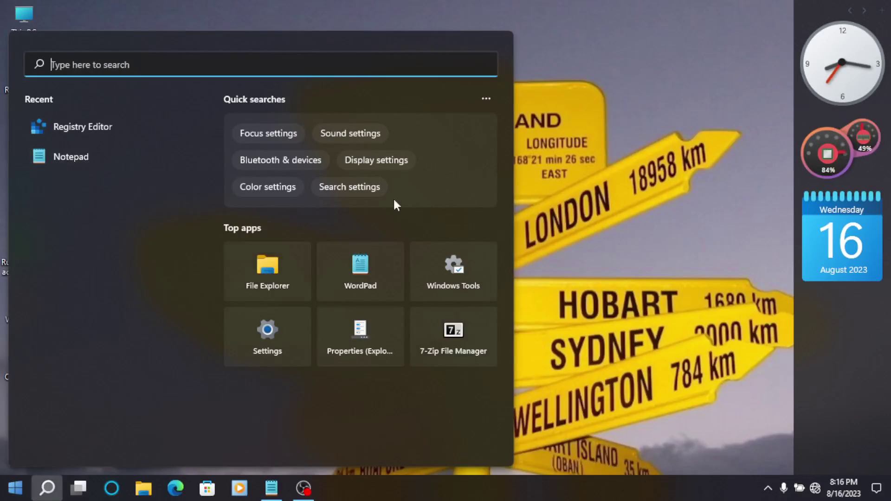
click(583, 209)
click(88, 491)
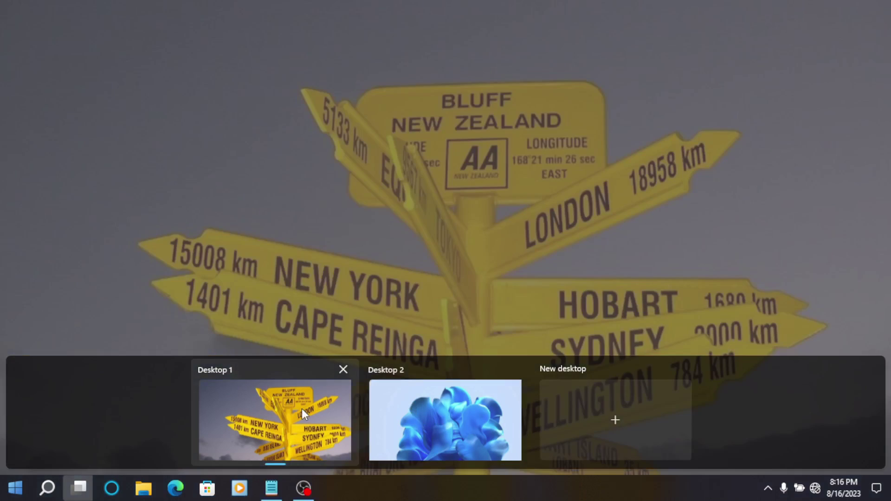
click(299, 411)
Launch Cortana from the taskbar, drag its window toward the top-left, then close it
click(113, 488)
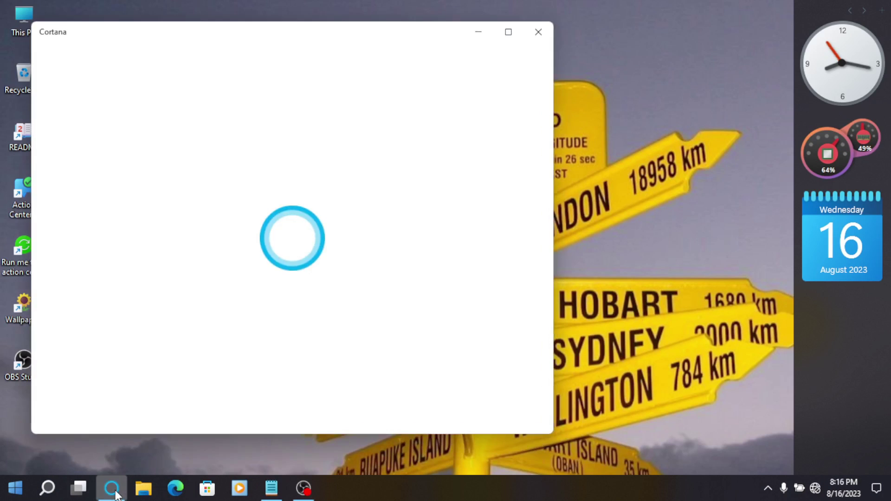
drag(289, 32, 310, 52)
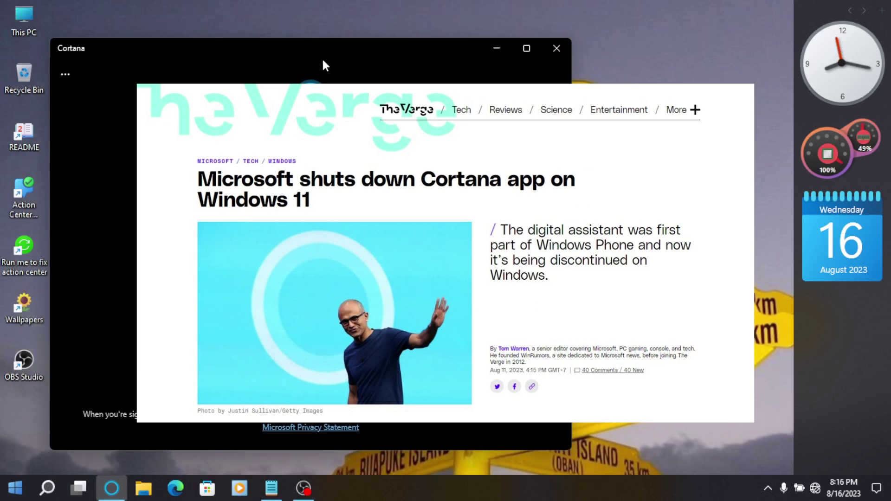
click(555, 48)
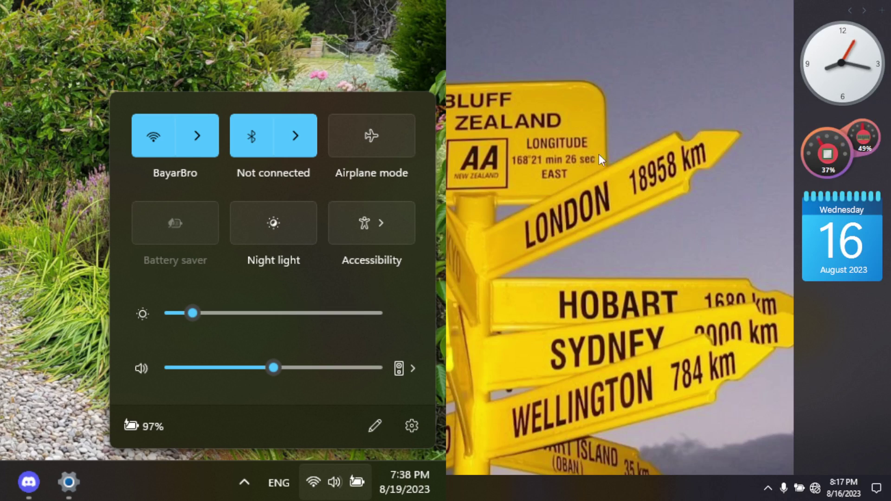
In Action Center, collapse and re-expand quick actions, dismiss the OneDrive notification, and check Connect's options
click(875, 488)
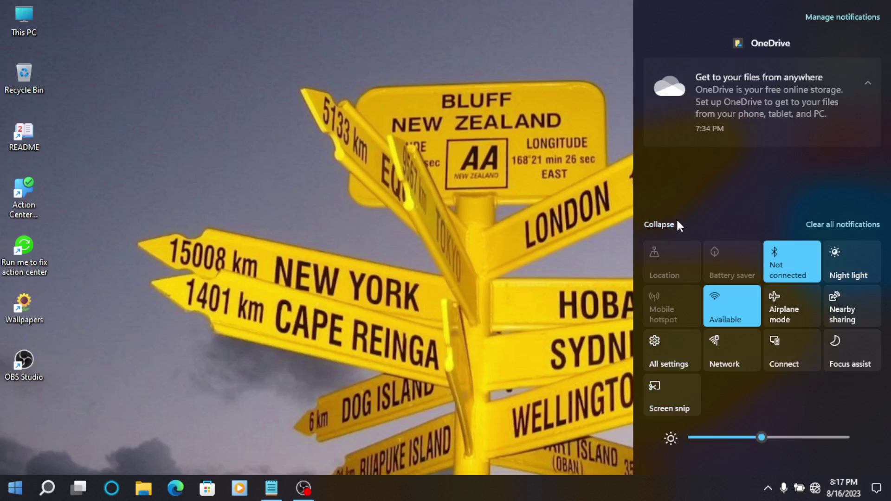
click(669, 224)
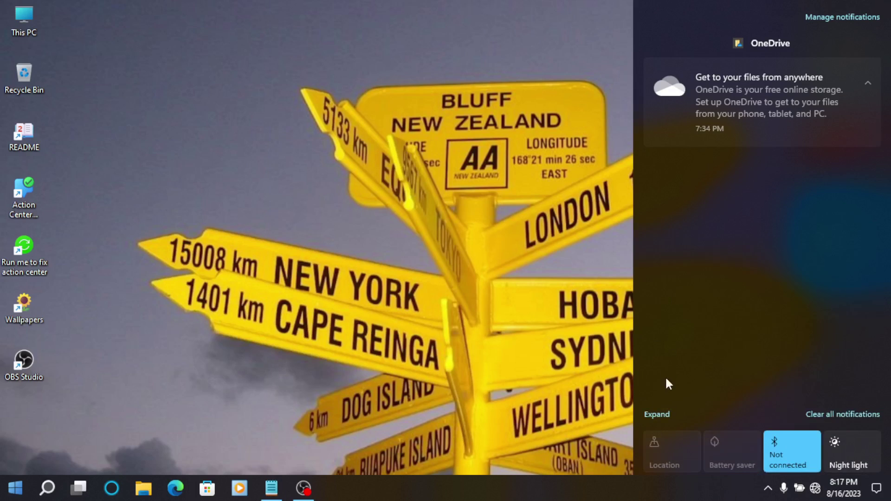
click(661, 421)
drag(695, 102, 884, 103)
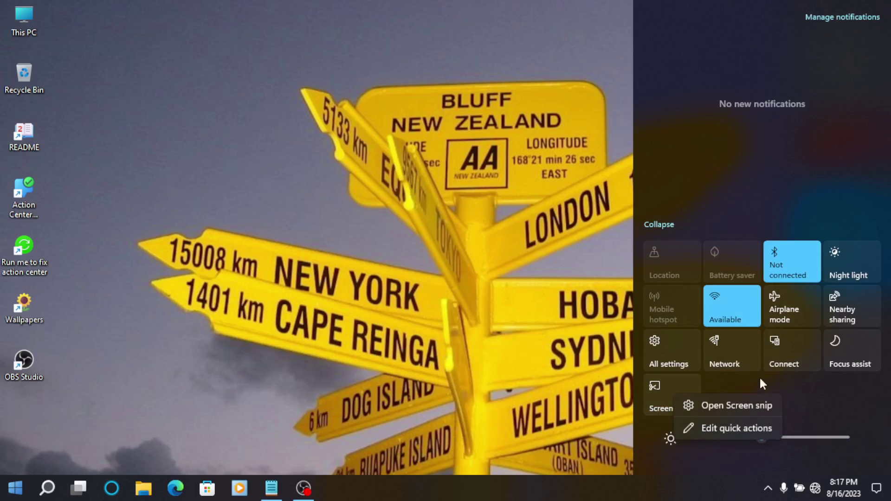
right_click(778, 348)
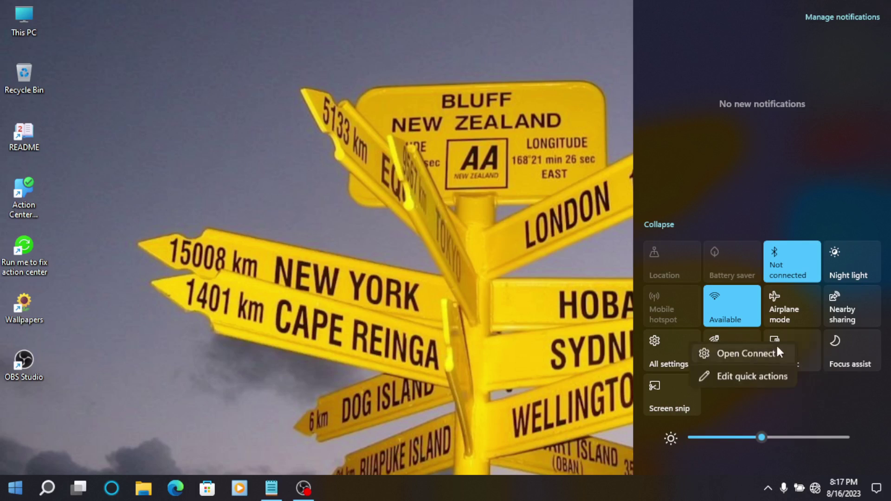
click(578, 391)
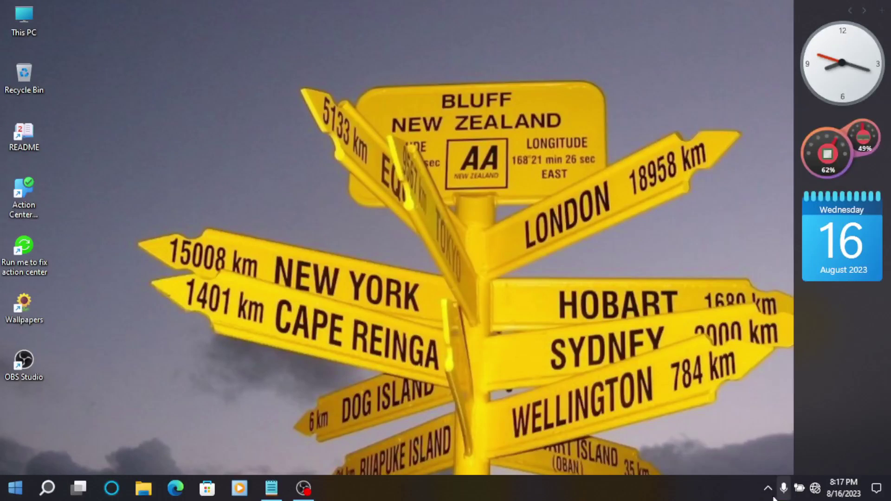
Undock the calendar and CPU gadgets onto the desktop, then dock them back in the sidebar
click(769, 488)
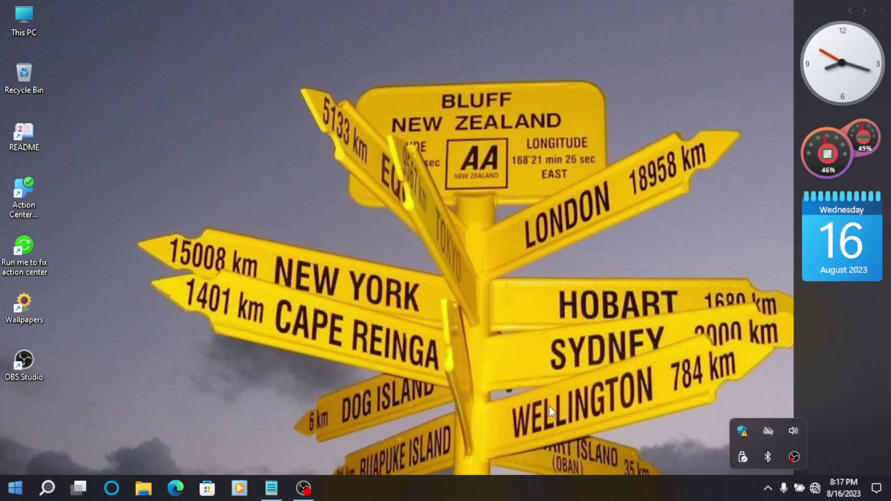
click(528, 408)
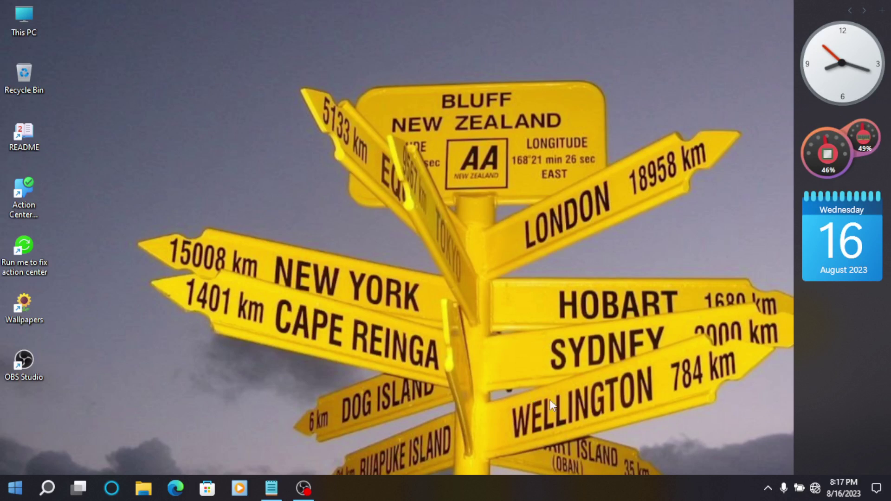
drag(829, 230, 570, 241)
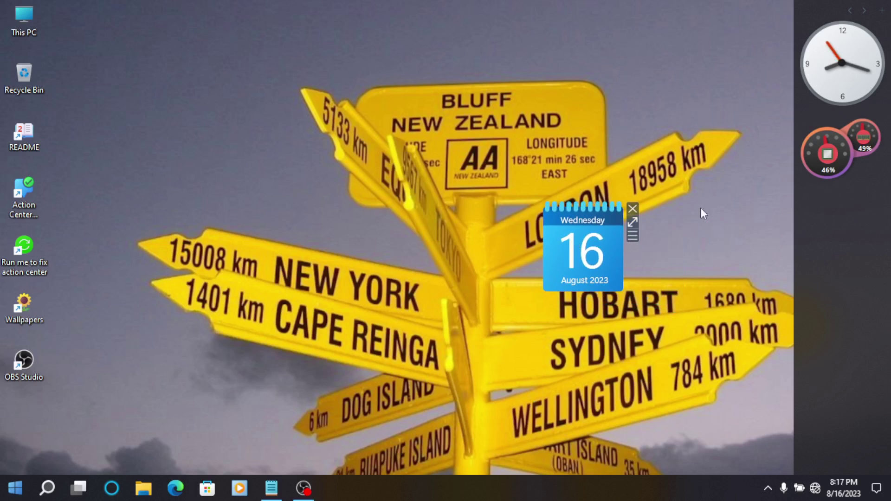
drag(832, 155, 547, 123)
drag(547, 224, 826, 175)
drag(475, 124, 793, 251)
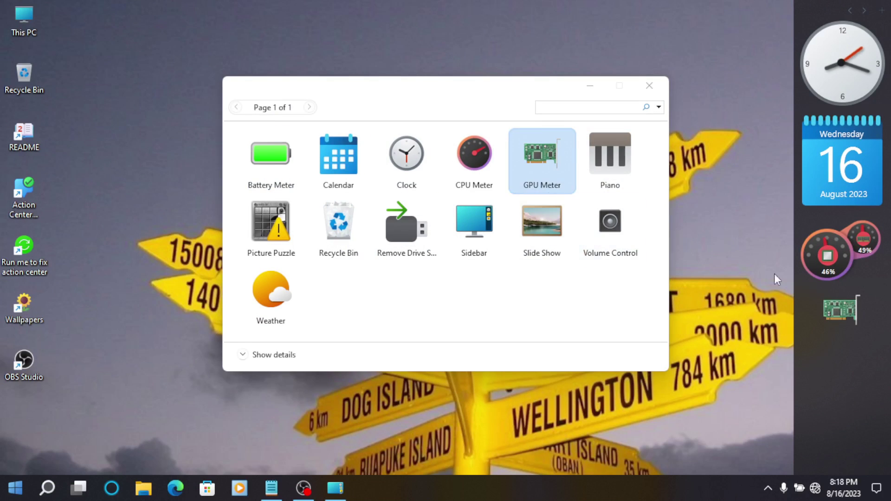
Add a Slide Show gadget, try it at the desktop's top-left, then dock it in the sidebar
drag(852, 320, 845, 347)
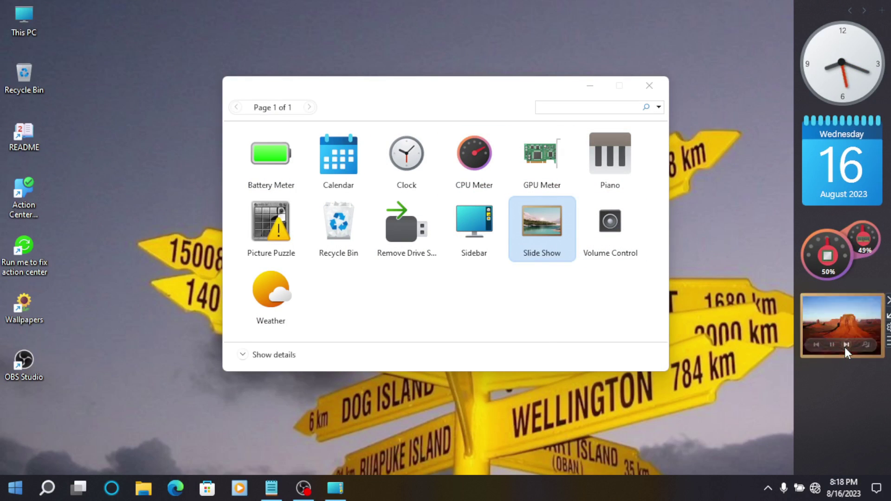
drag(841, 325, 232, 14)
click(590, 87)
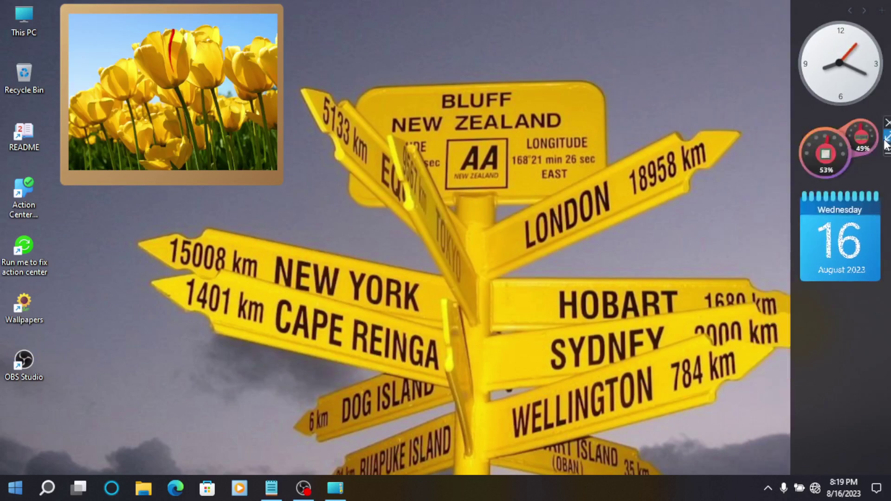
drag(172, 93, 840, 325)
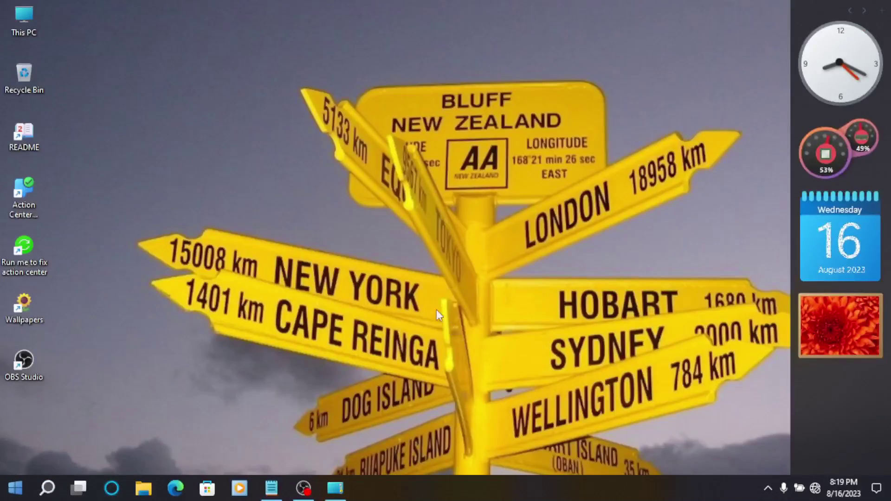
Show the desktop context menu with its Sort by and New submenus
right_click(226, 104)
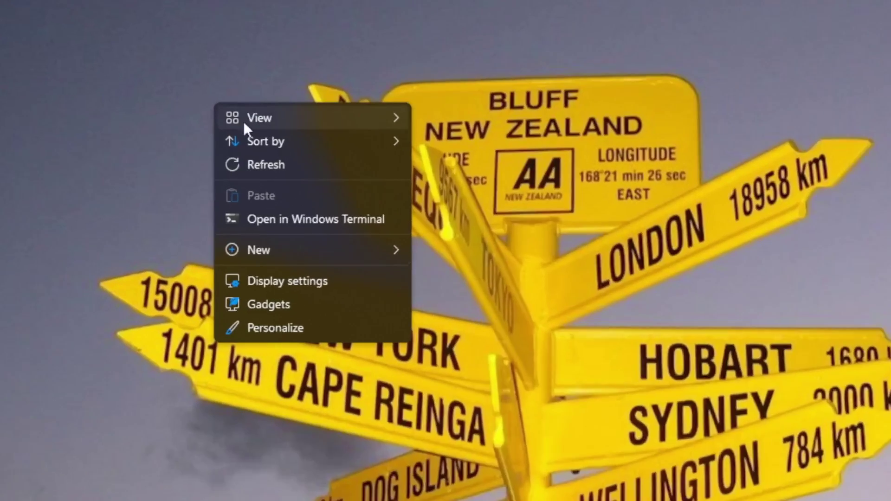
mouse_move(266, 133)
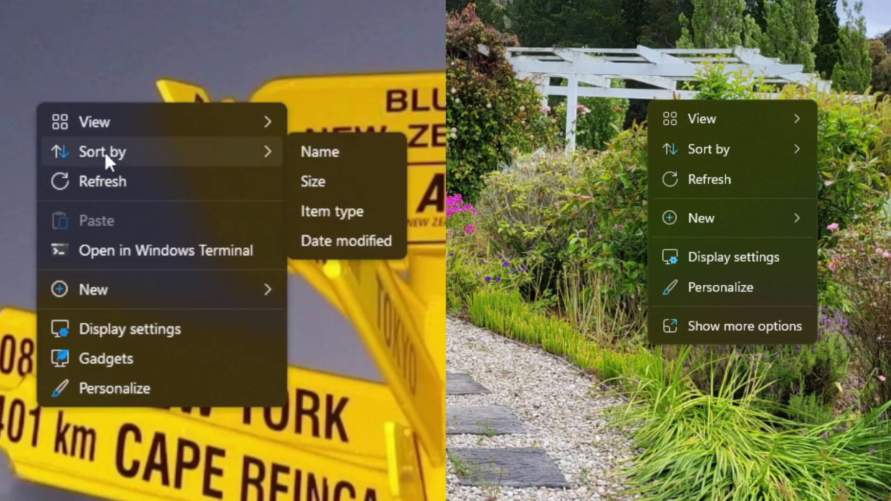
mouse_move(116, 296)
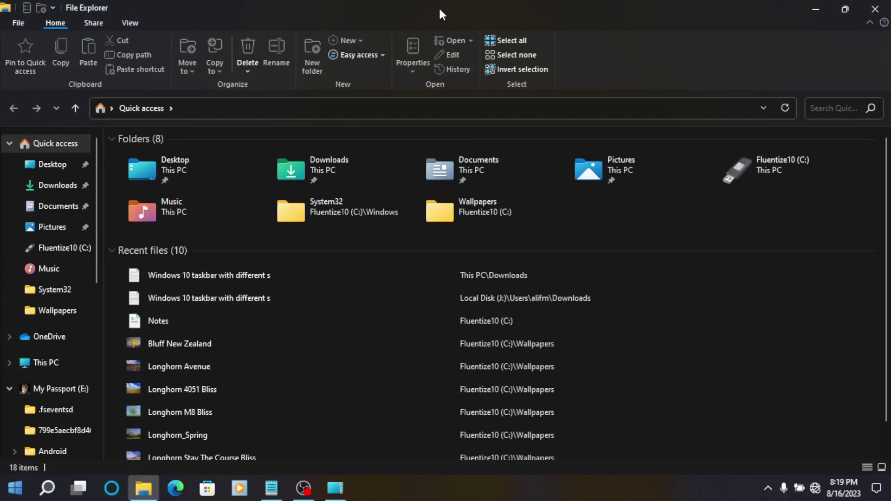
Restore File Explorer, go to This PC, resize it, and browse the View, Computer and File tabs
double_click(438, 6)
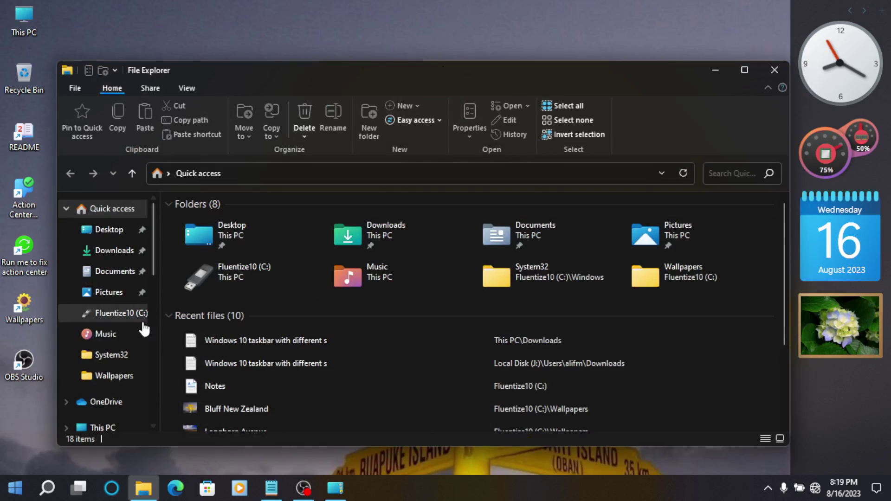
click(127, 429)
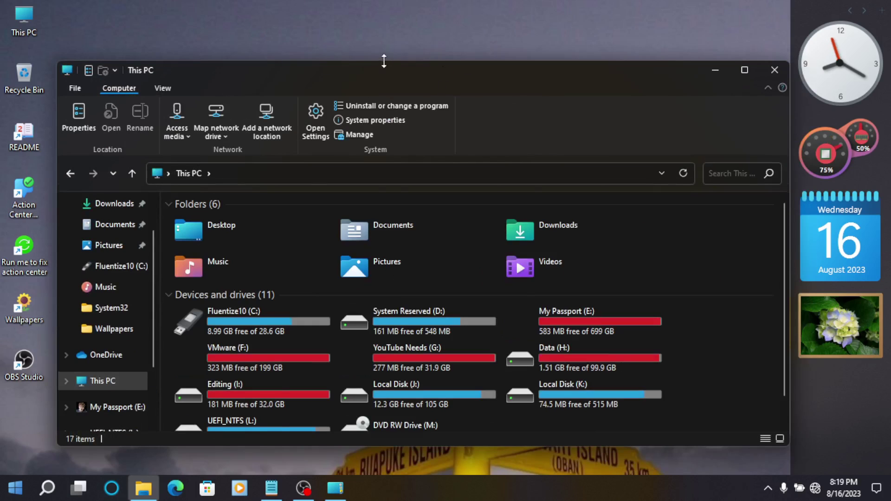
mouse_move(383, 61)
mouse_down()
mouse_move(398, 42)
mouse_move(411, 68)
mouse_move(402, 25)
mouse_move(399, 71)
mouse_move(443, 93)
mouse_move(393, 51)
mouse_up()
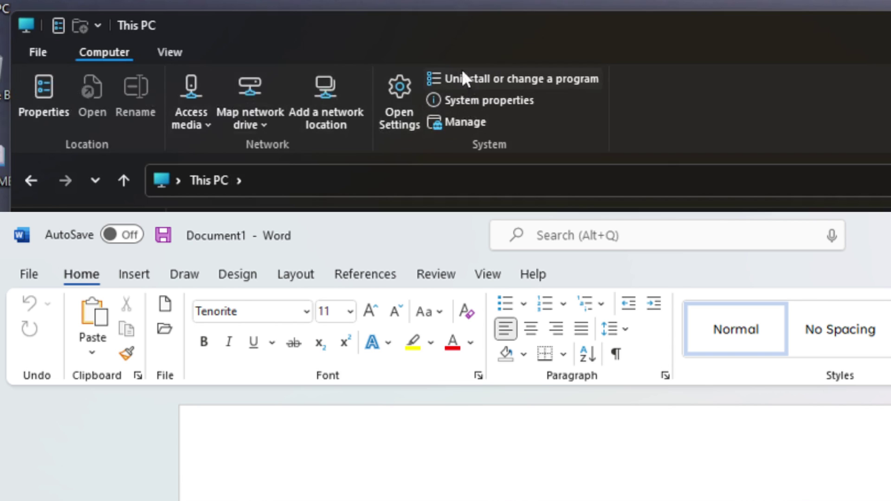
click(162, 54)
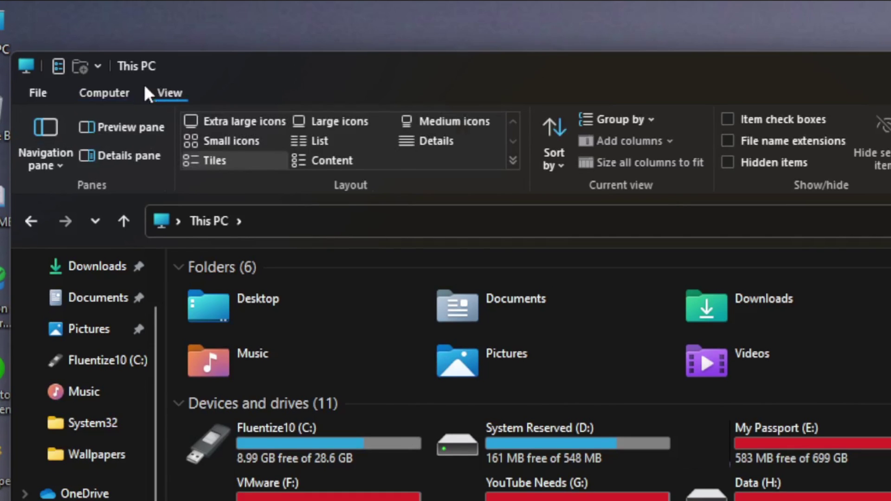
click(103, 52)
click(39, 93)
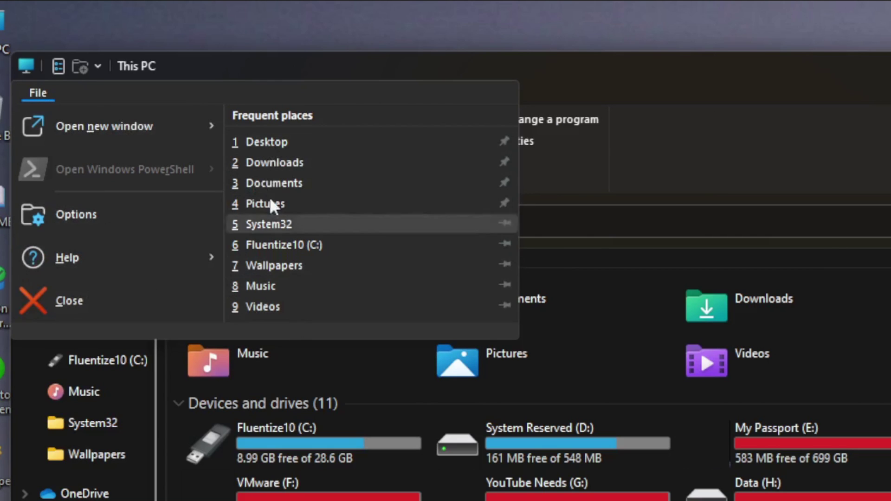
click(801, 171)
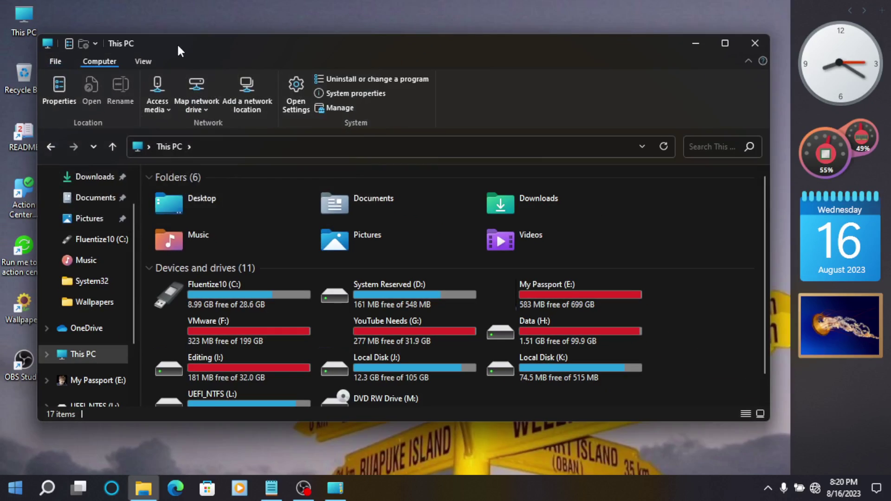
Move the This PC window and switch its folders and drives to List layout
drag(177, 45, 182, 71)
click(137, 82)
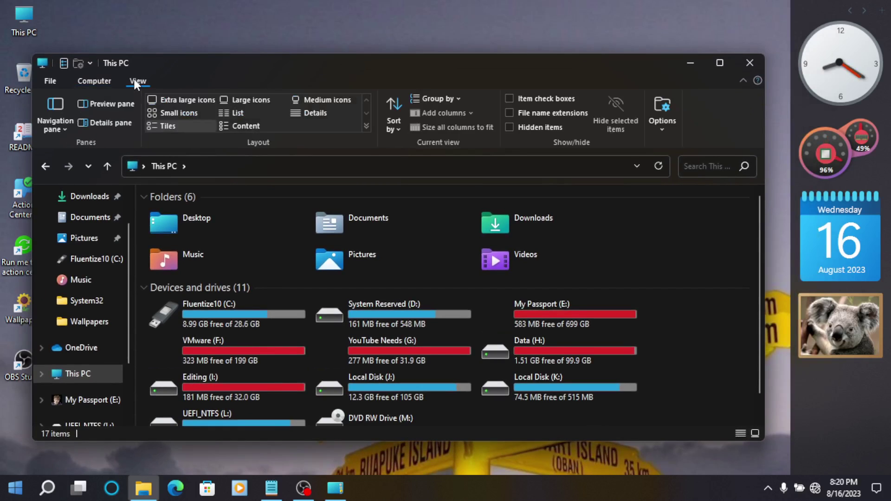
click(238, 113)
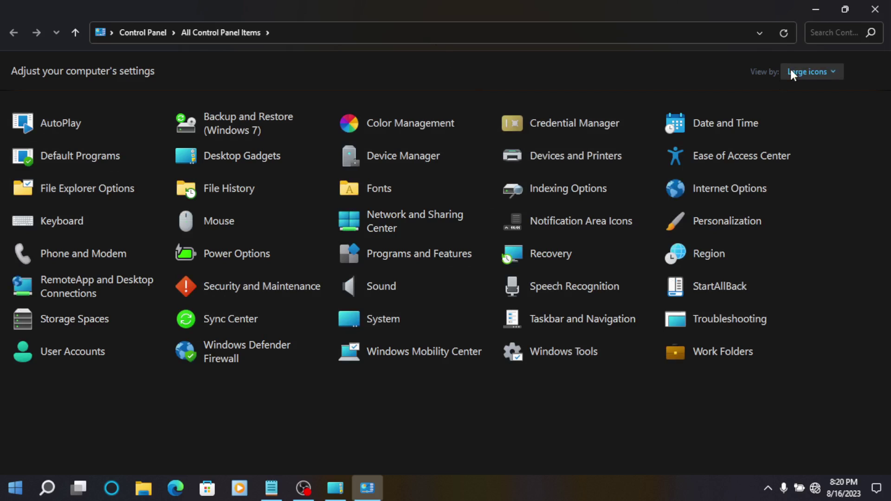
Open the View by dropdown in All Control Panel Items
click(795, 65)
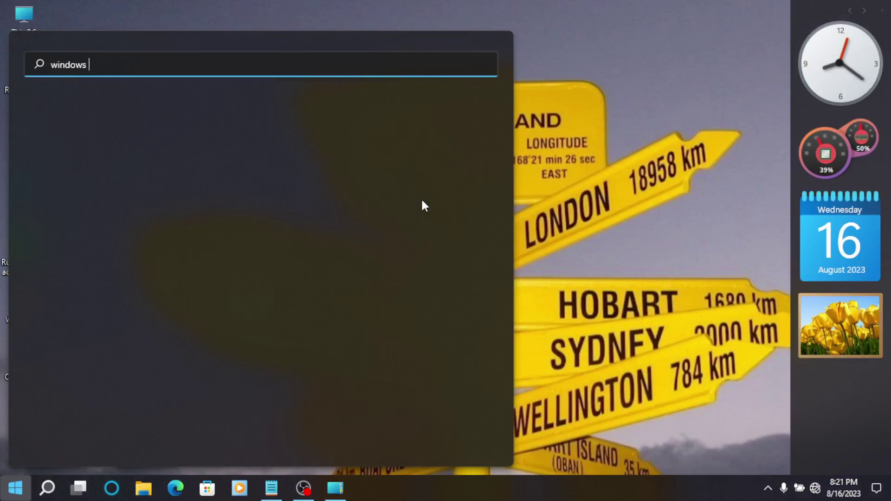
Search for 'media player' and launch Windows Media Player
text(media plater)
key(BackSpace)
key(BackSpace)
key(BackSpace)
text(yer)
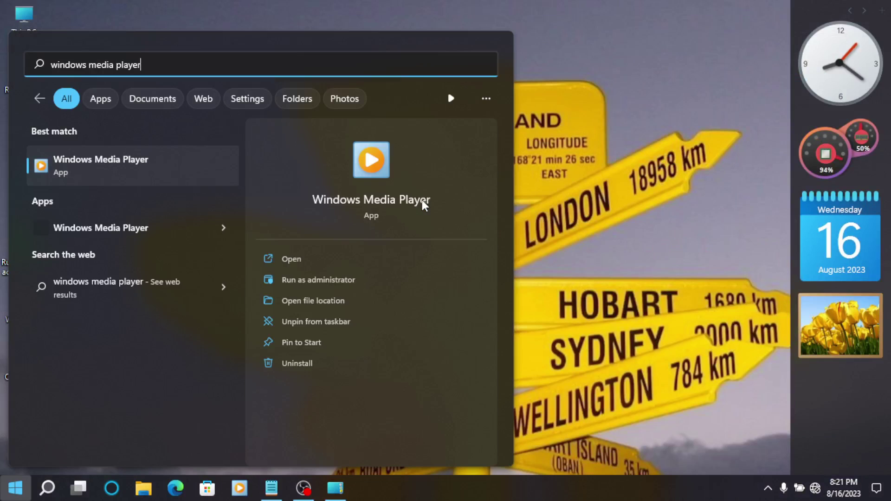
click(422, 199)
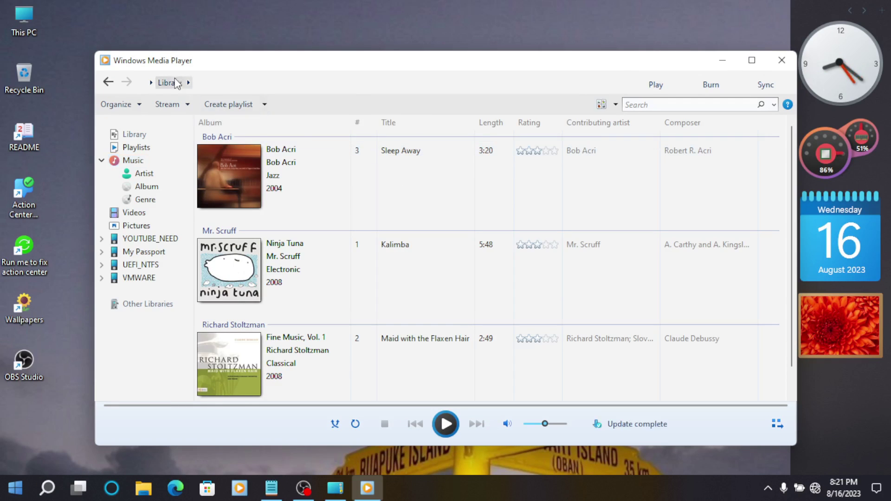
View the Library and the Play, Burn and Sync lists, then switch to Now Playing
click(176, 82)
click(656, 85)
click(708, 88)
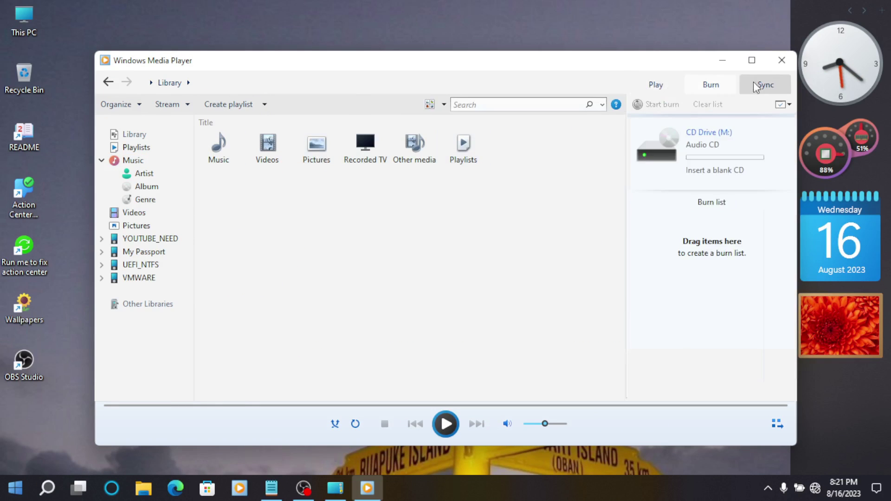
click(766, 85)
click(777, 424)
Toggle Now Playing between full screen and small, close the player, and run 'control'
click(477, 170)
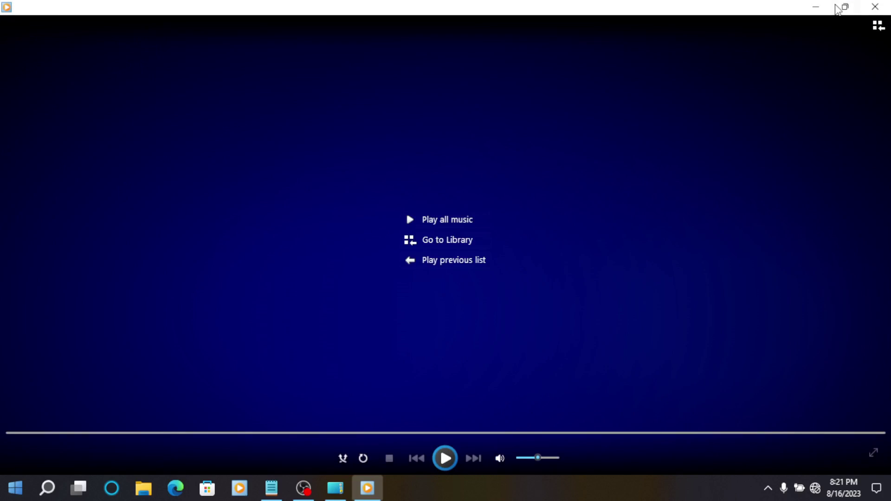
click(845, 6)
click(477, 171)
click(845, 6)
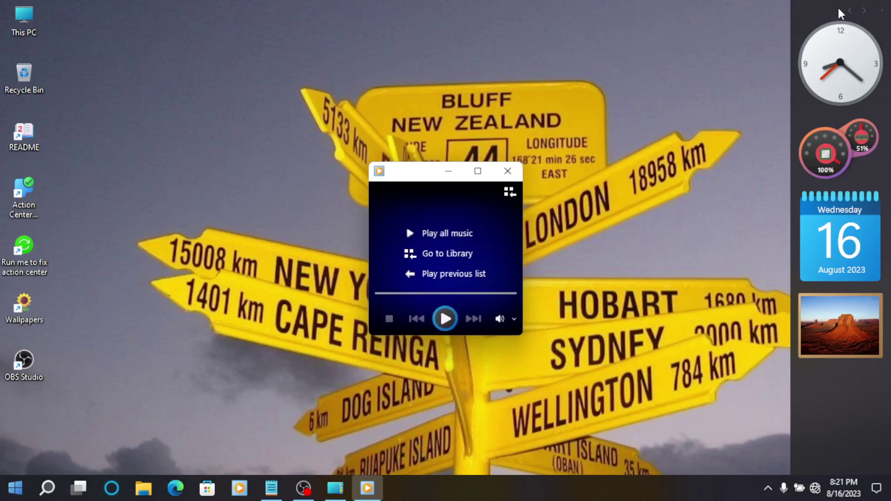
click(477, 171)
key(alt+F4)
key(Return)
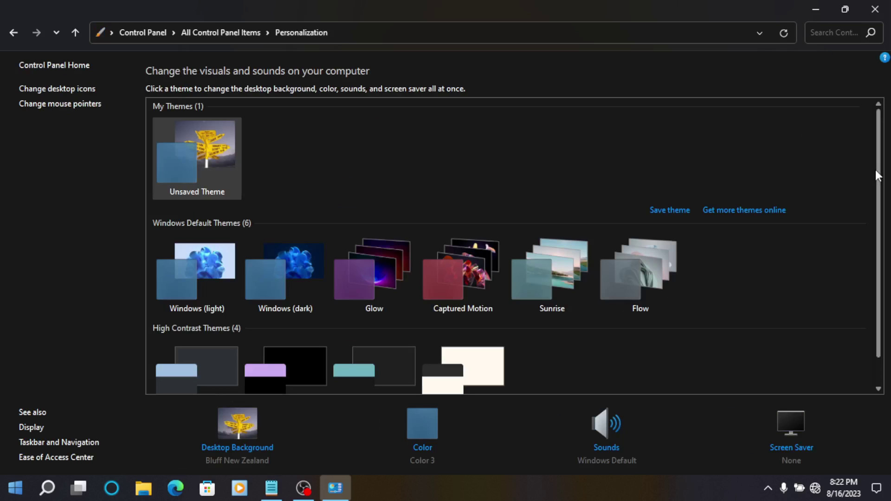
Save the current signpost theme under My Themes as 'Default'
drag(876, 171, 863, 151)
click(669, 209)
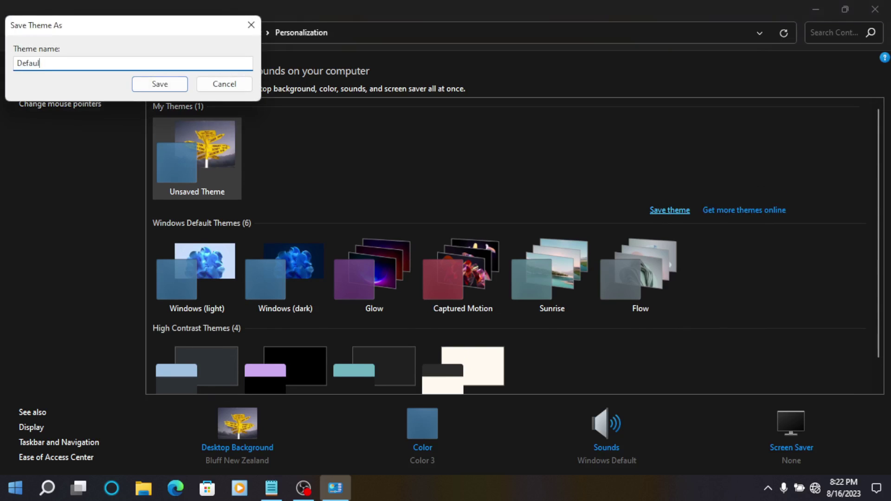
key(Return)
click(388, 247)
Apply the Glow theme and move Control Panel aside to preview its wallpaper
click(441, 291)
drag(441, 9, 487, 437)
right_click(344, 55)
click(552, 260)
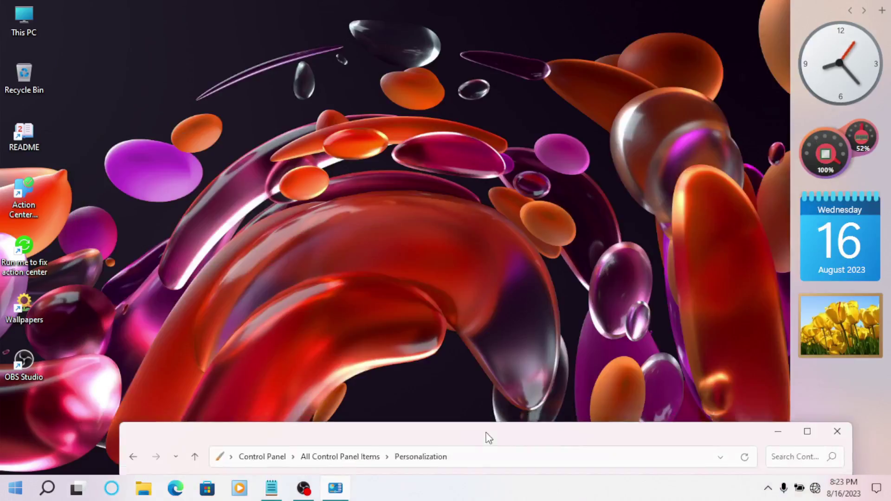
double_click(487, 434)
Apply the Sunrise and Windows (dark) themes, previewing each new wallpaper
click(627, 276)
drag(441, 9, 442, 423)
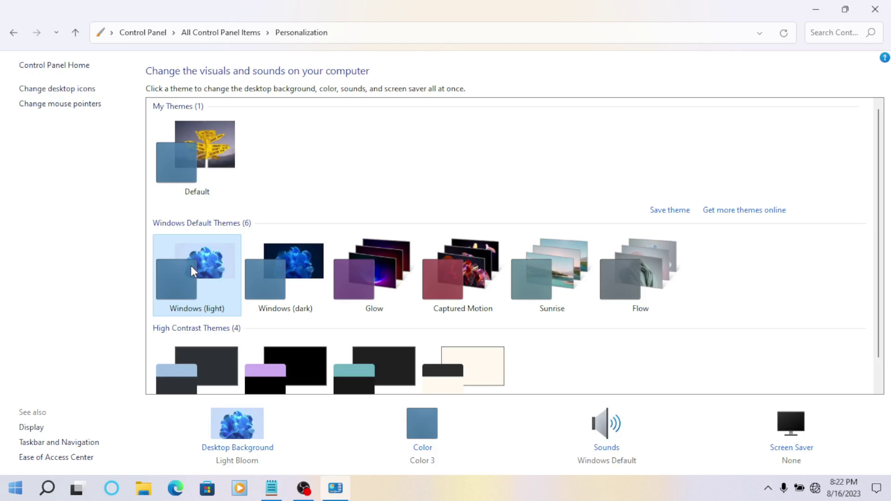
drag(448, 7, 351, 6)
click(320, 283)
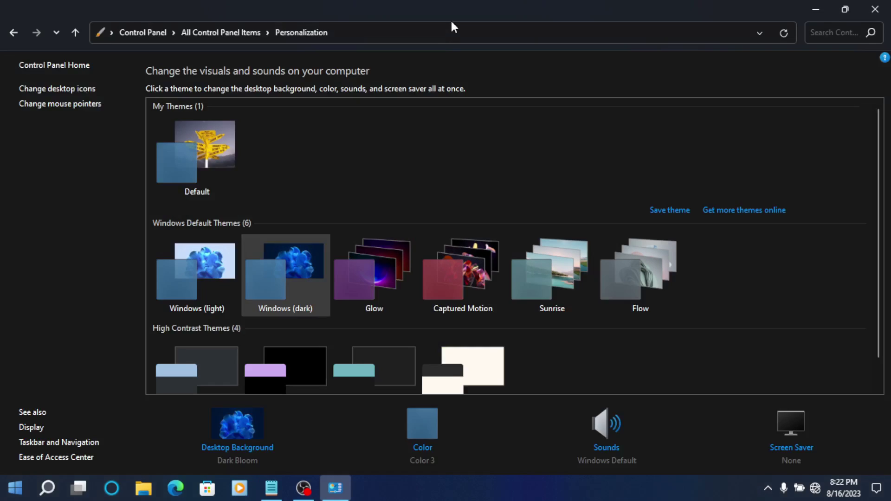
drag(452, 21, 503, 433)
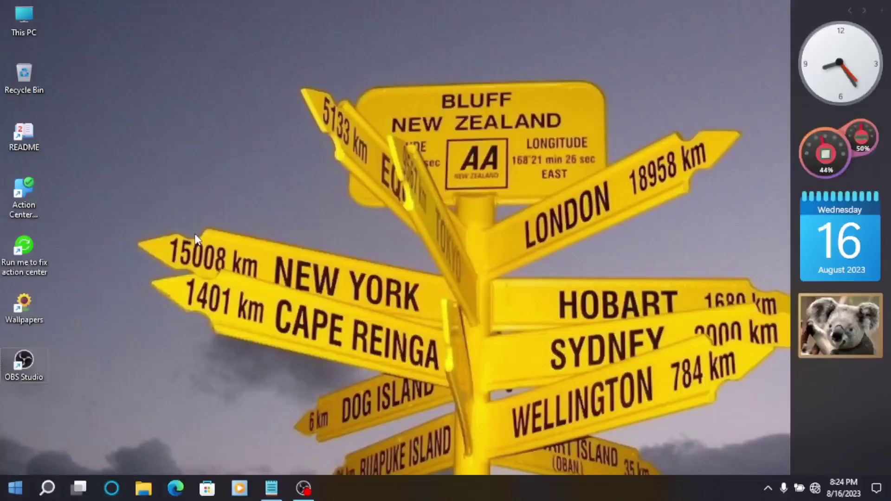
key(super+r)
text(cmd)
key(Return)
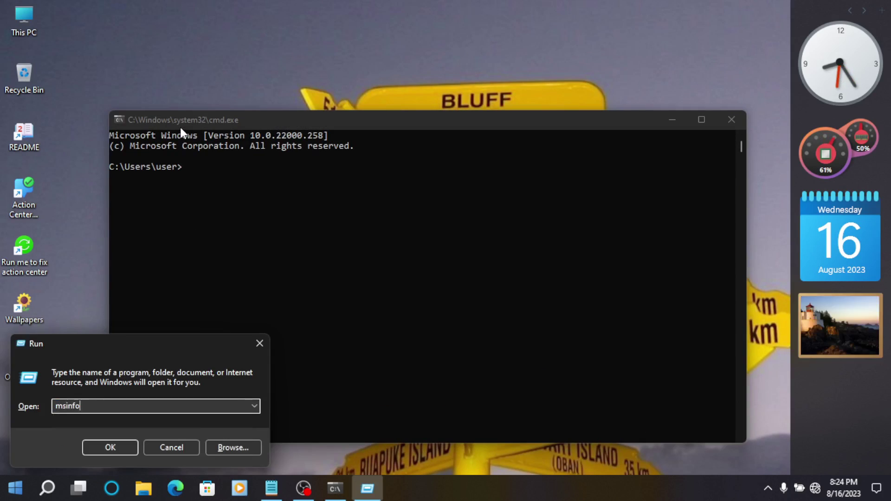
key(Return)
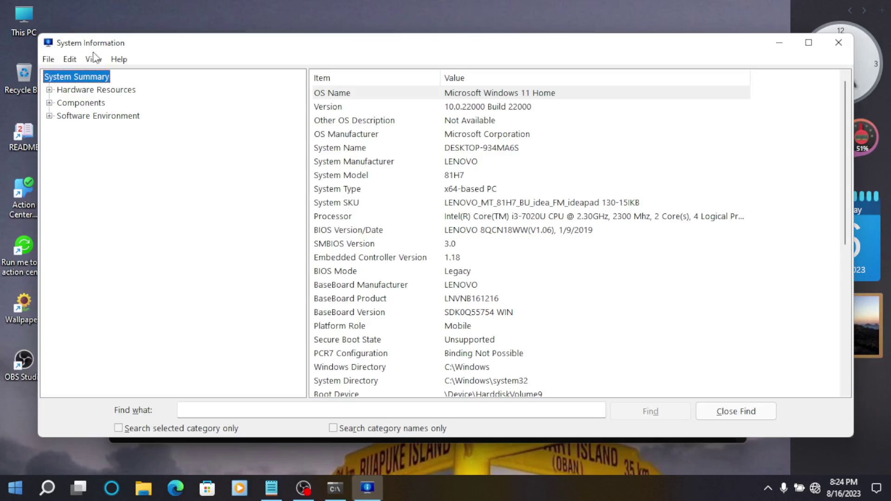
drag(93, 43, 174, 142)
key(super+r)
text(dialer)
key(Return)
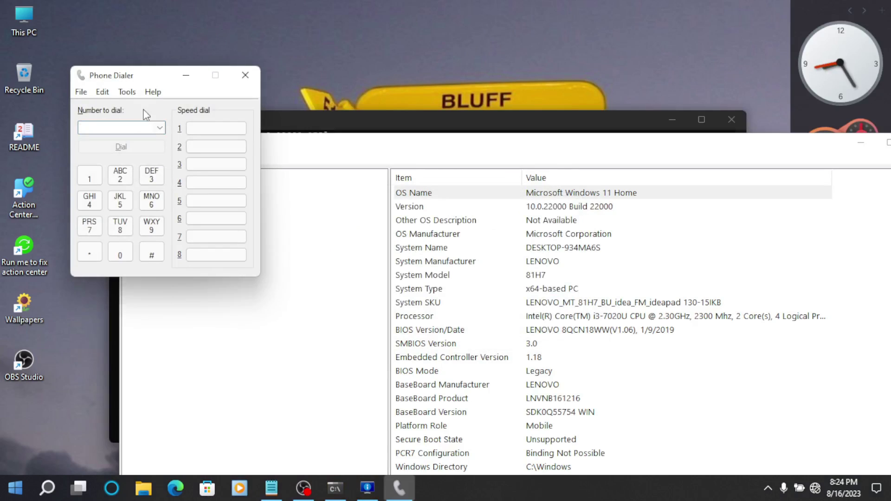
drag(95, 77, 163, 161)
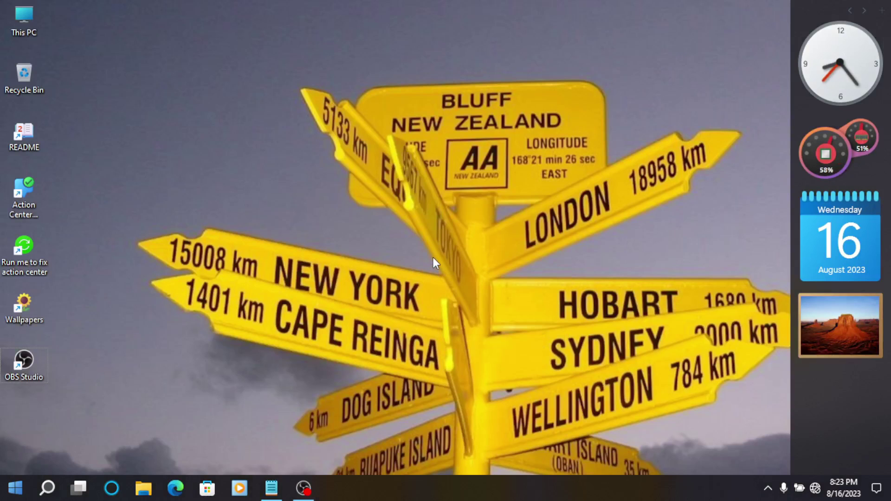
key(super+r)
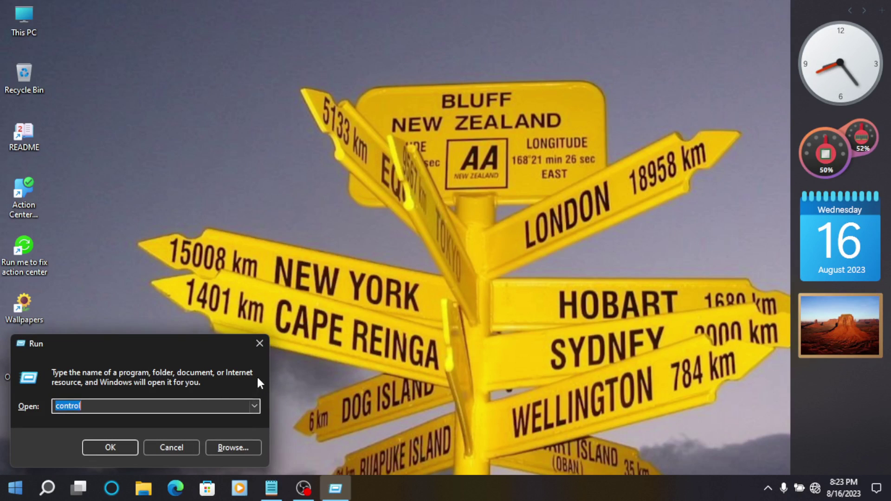
Browse the Run dialog's command history (control, desk.cpl ,,5), then dismiss the dialog
click(255, 407)
click(255, 407)
click(258, 346)
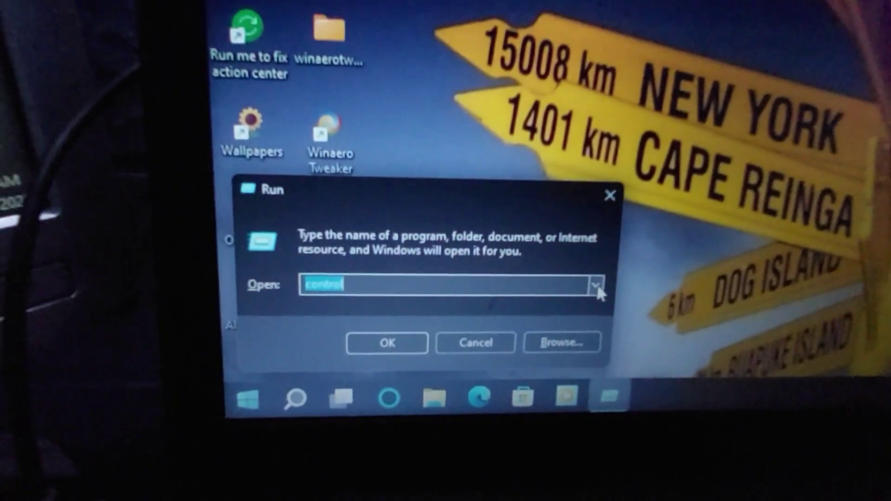
click(594, 287)
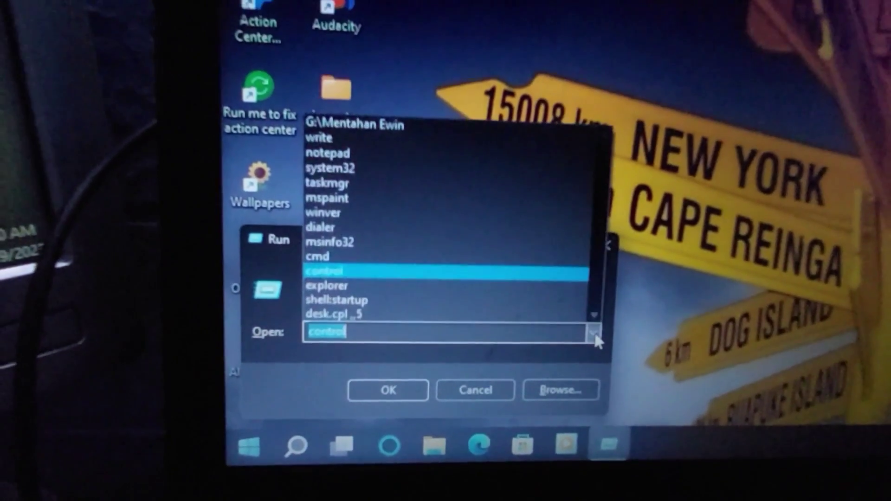
click(594, 287)
click(590, 344)
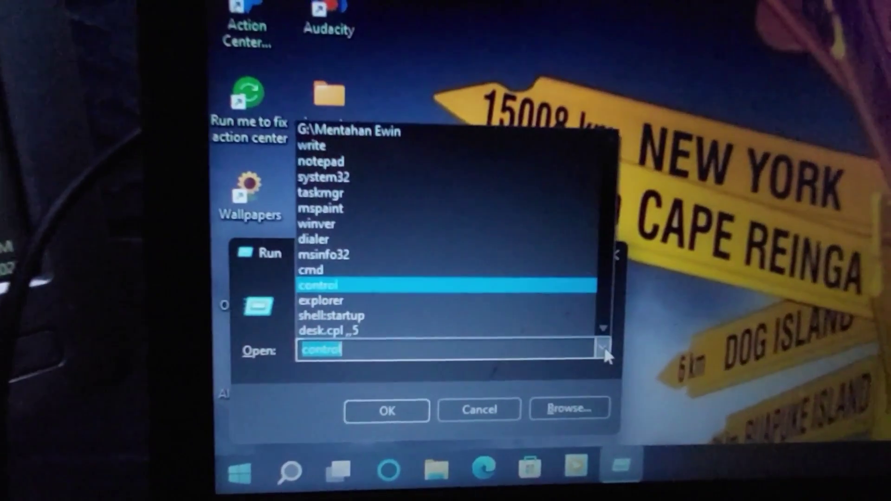
click(589, 344)
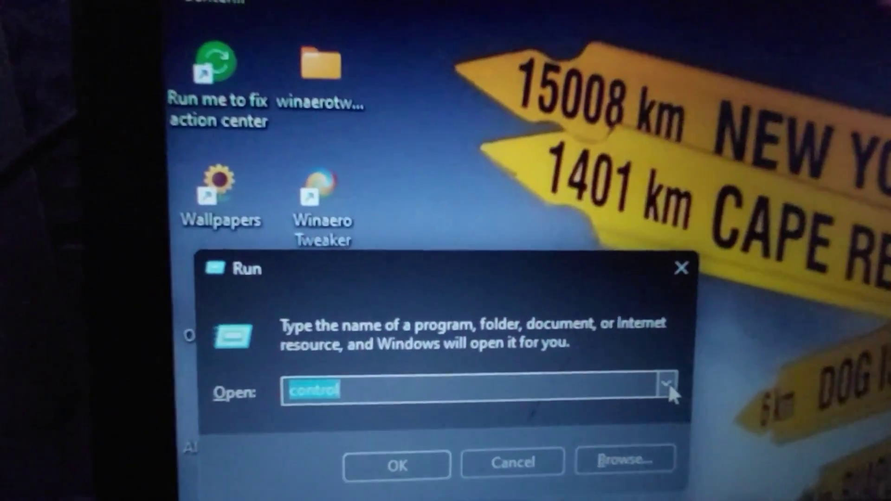
click(638, 365)
click(638, 365)
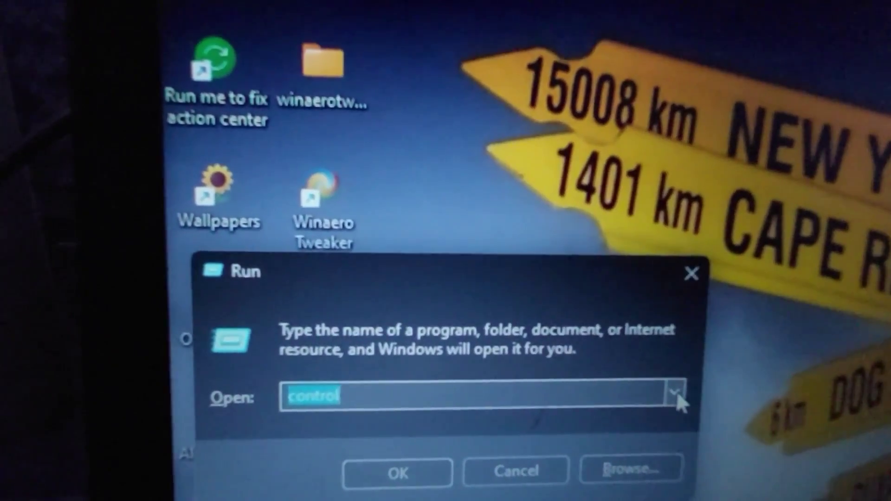
click(674, 396)
click(673, 397)
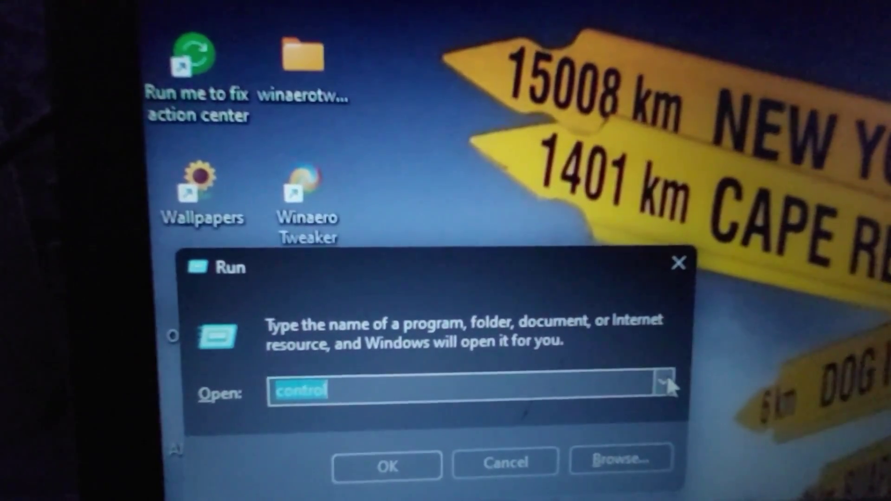
click(668, 382)
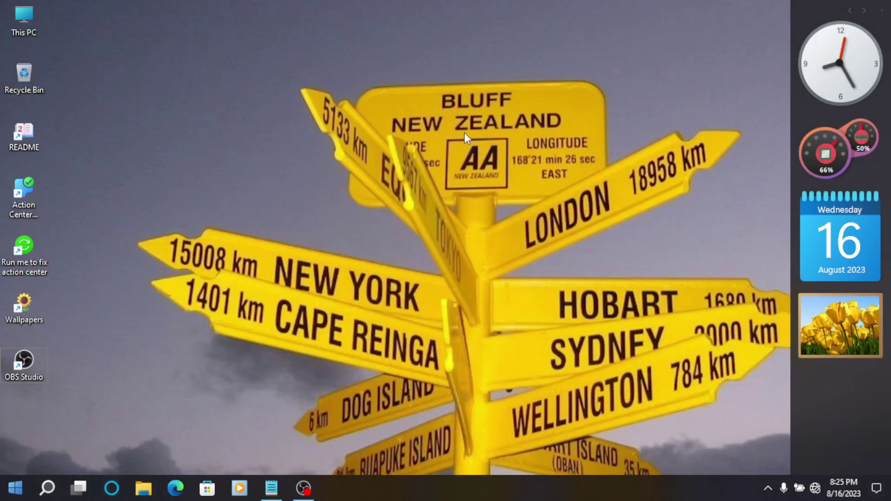
Run 'notepad' from the Win+R Run box
key(super+r)
text(notepad)
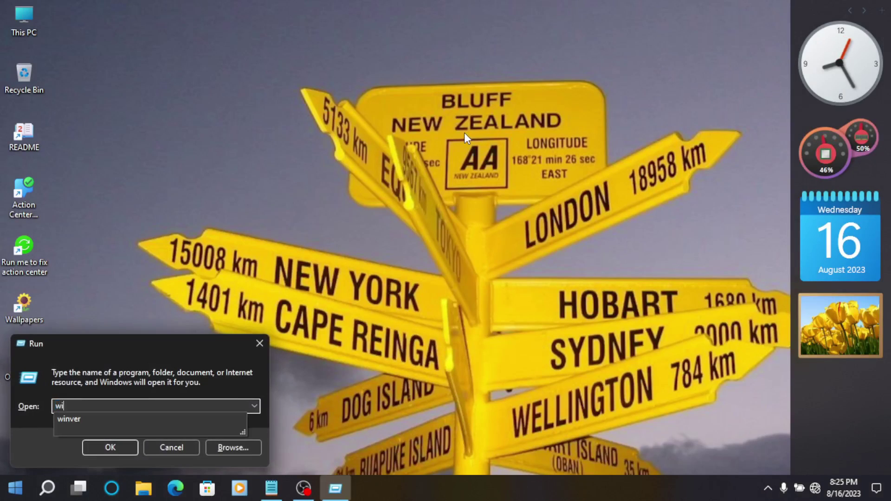
key(Return)
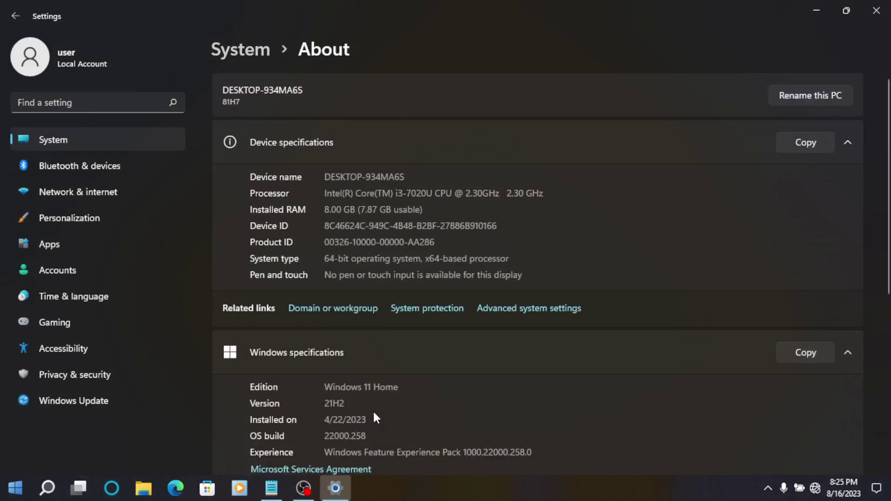
scroll(373, 411, down, 3)
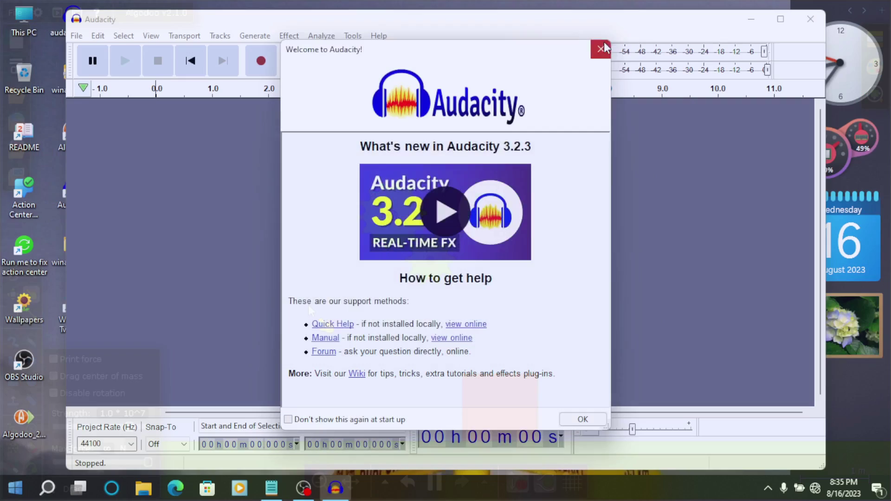
Dismiss the Audacity welcome message and check the Audio Setup devices
key(Return)
click(778, 16)
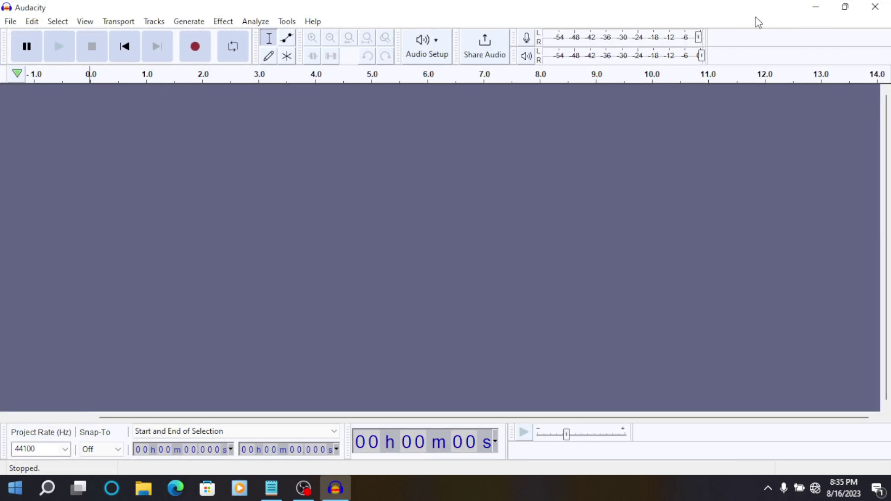
click(430, 46)
click(455, 4)
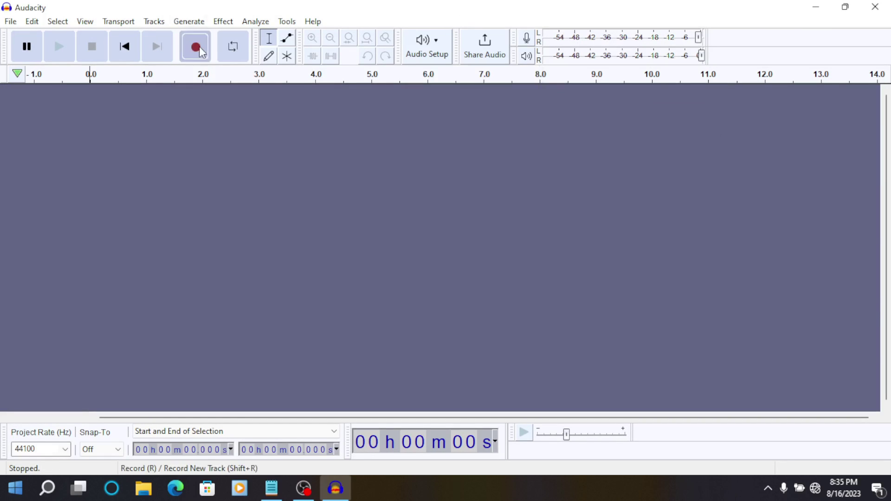
Record a few seconds of audio into a new track, stop, and play it back
click(197, 47)
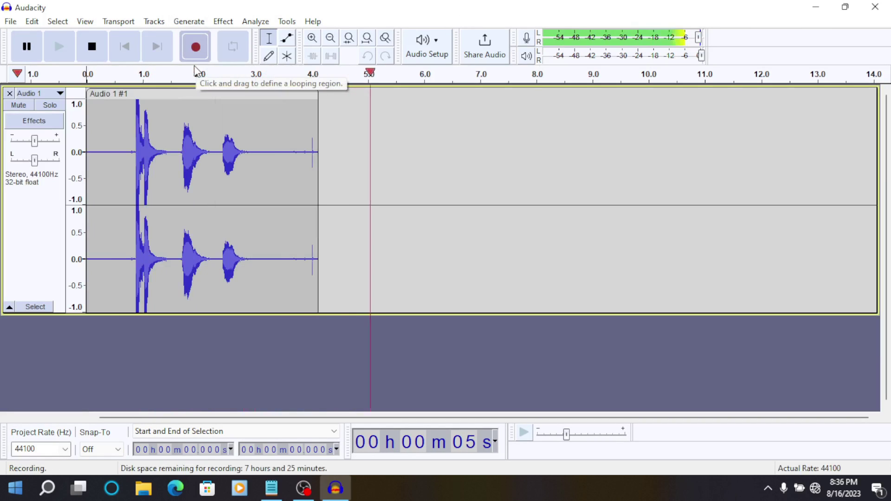
click(92, 46)
click(58, 45)
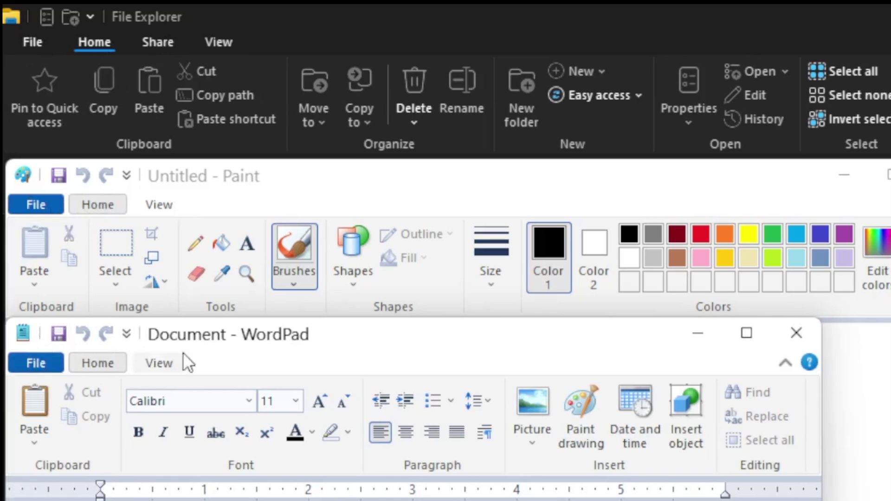
Check WordPad's File menu, move the Task Manager window, and view the taskbar calendar
click(36, 368)
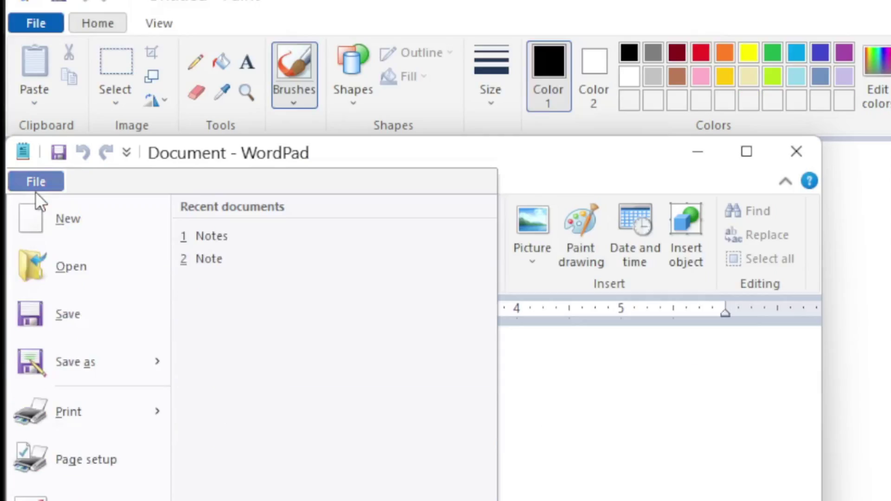
click(32, 68)
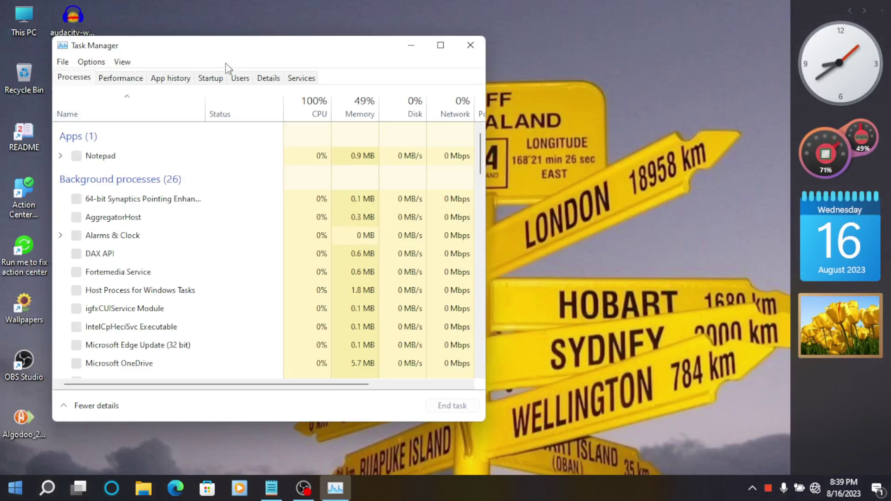
mouse_move(268, 47)
mouse_down()
mouse_move(243, 50)
mouse_move(273, 64)
mouse_up()
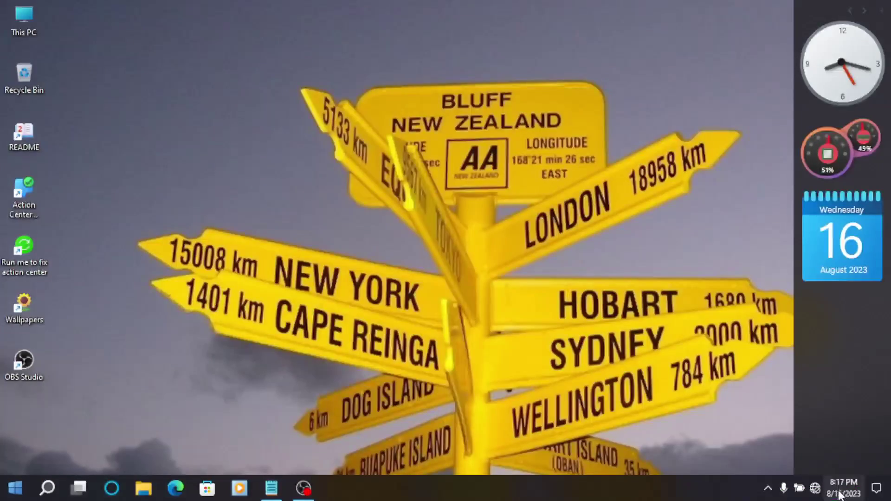
click(843, 492)
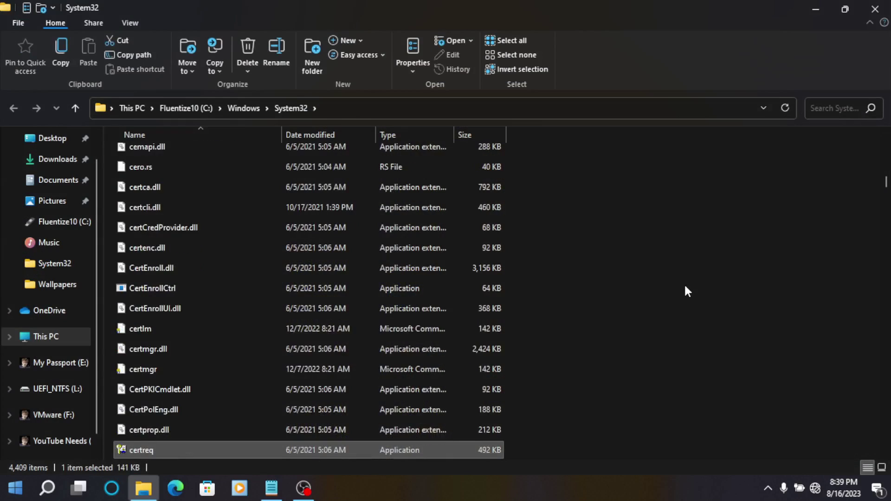
Select certutil in System32 and show its Properties with Alt+Enter
key(Down)
key(Down)
key(Down)
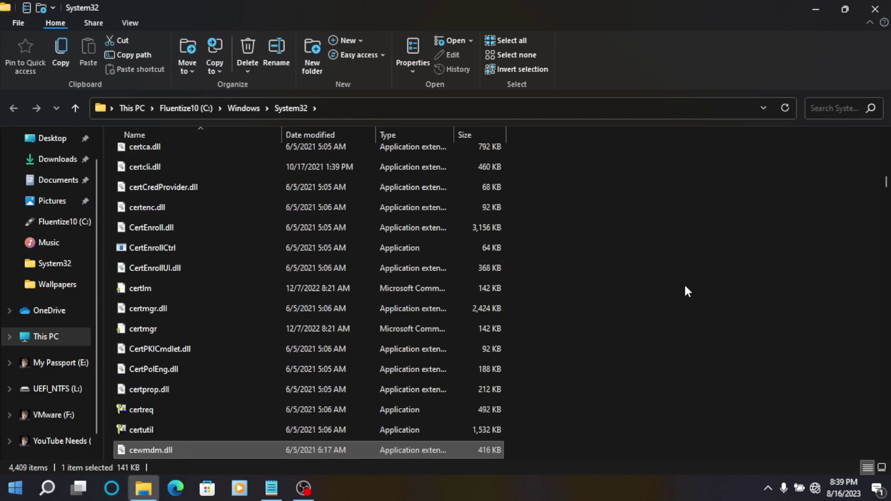
key(Up)
key(Up)
key(alt+Return)
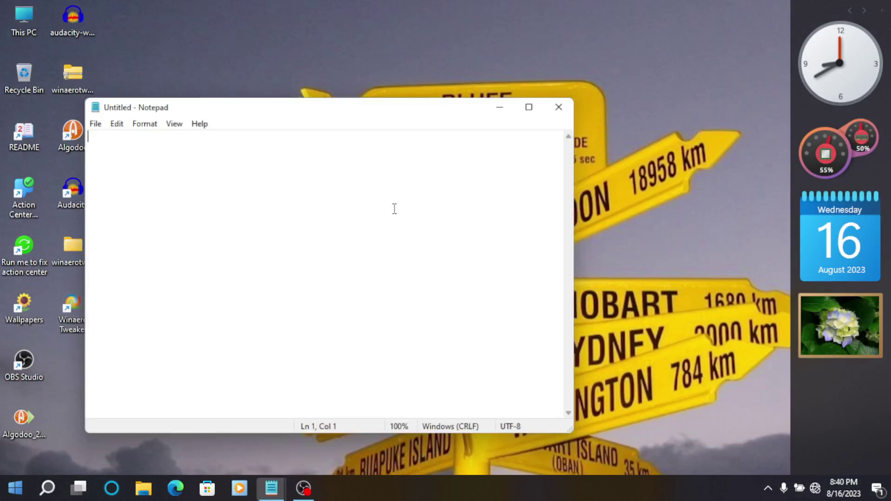
Type 'this is just in good about it' in Notepad, then type 'And' in maximized WordPad
text(this is just in Fluentize10 experience, this should be feel so)
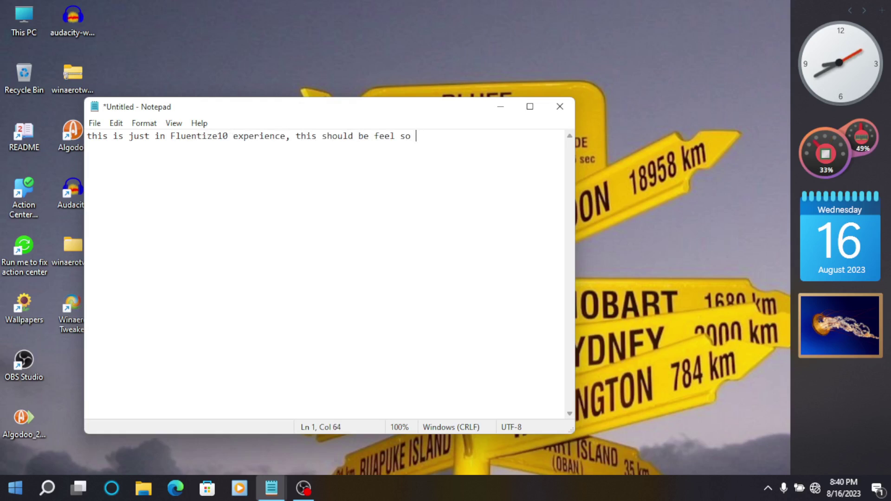
text( good about it)
key(super+d)
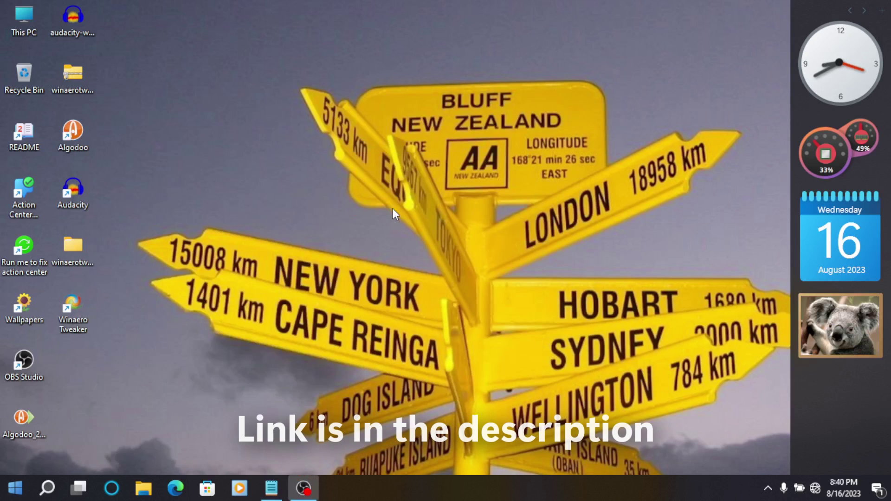
key(super+r)
key(Return)
key(super+Up)
text(And)
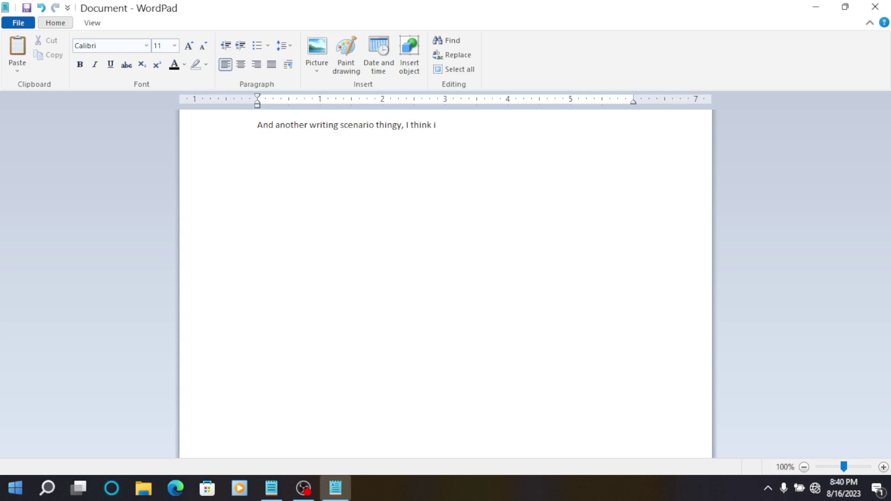
Launch Paint by searching 'mspaint' from Start
key(super)
text(mspaint)
key(Return)
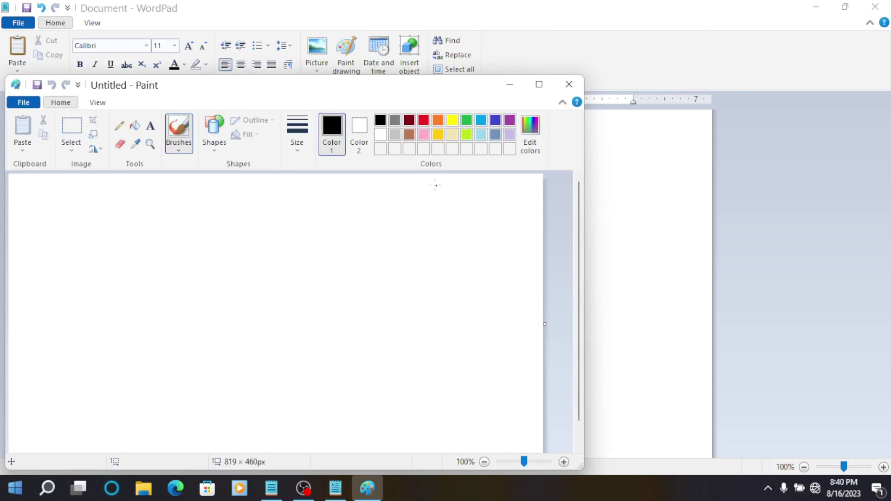
Draw overlapping rectangle outlines in orange, lavender and purple on the canvas
click(329, 98)
click(362, 128)
drag(300, 194, 430, 328)
click(552, 85)
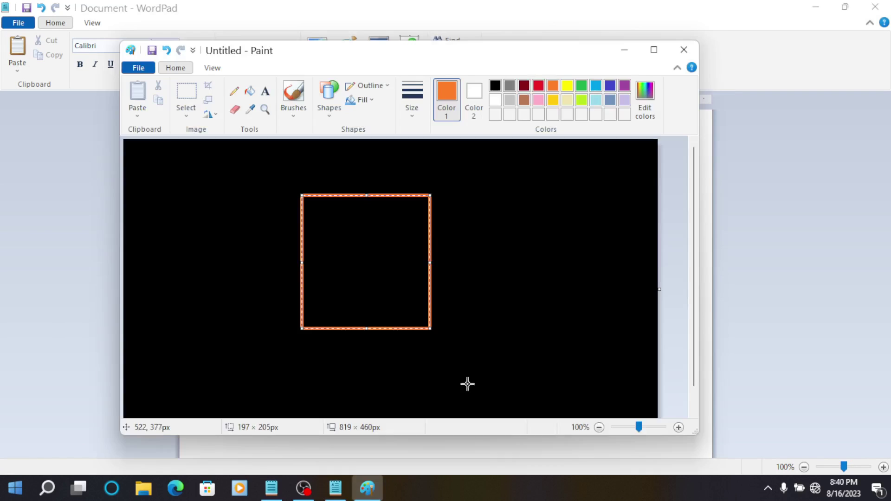
drag(379, 203, 489, 318)
click(625, 100)
drag(267, 377, 458, 235)
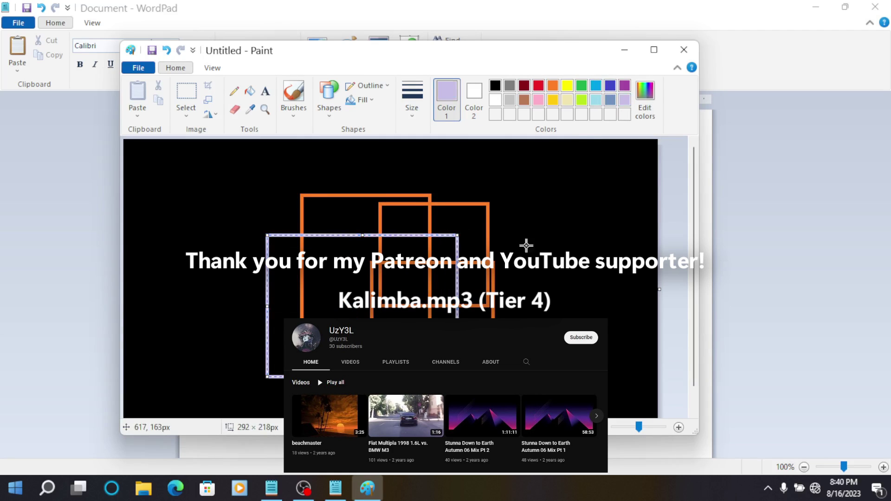
click(625, 86)
mouse_move(532, 359)
mouse_down()
mouse_move(293, 302)
mouse_move(216, 296)
mouse_up()
Flood-fill one lower-left region red and a central region lime green
click(538, 85)
click(249, 91)
click(320, 327)
click(581, 100)
click(405, 279)
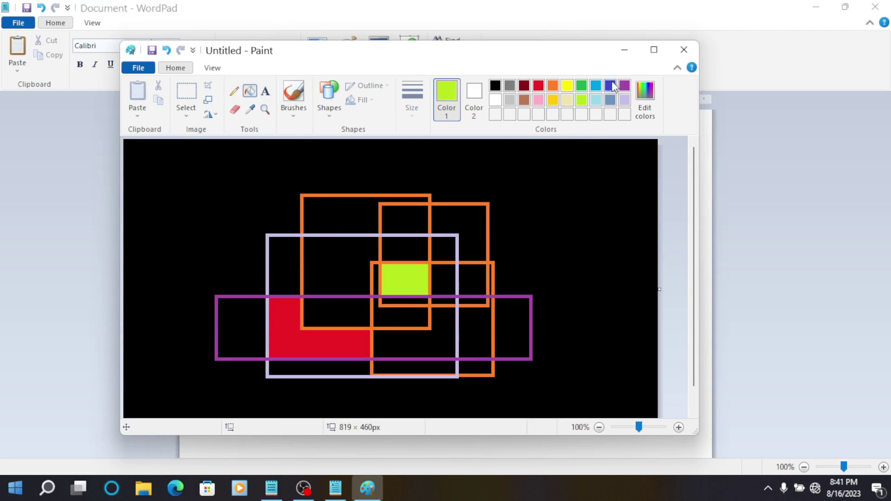